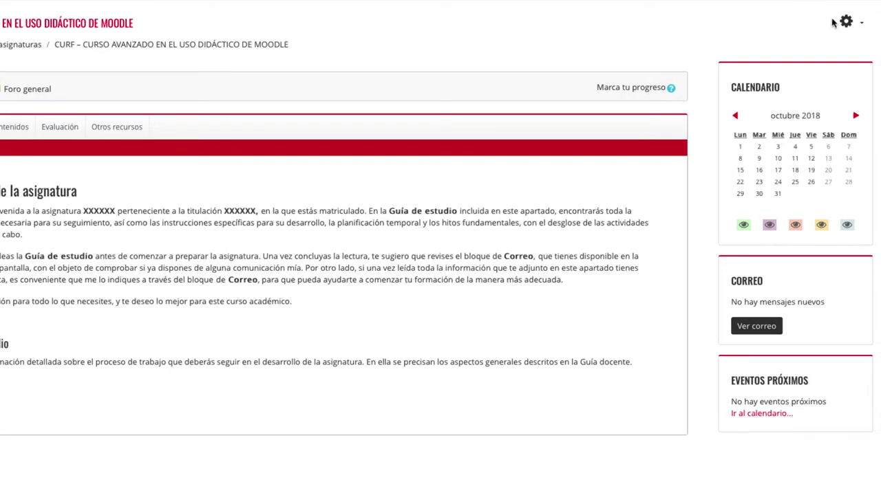
# - Open the course's question bank from the full course administration and select the category Tema 1
pyautogui.click(846, 22)
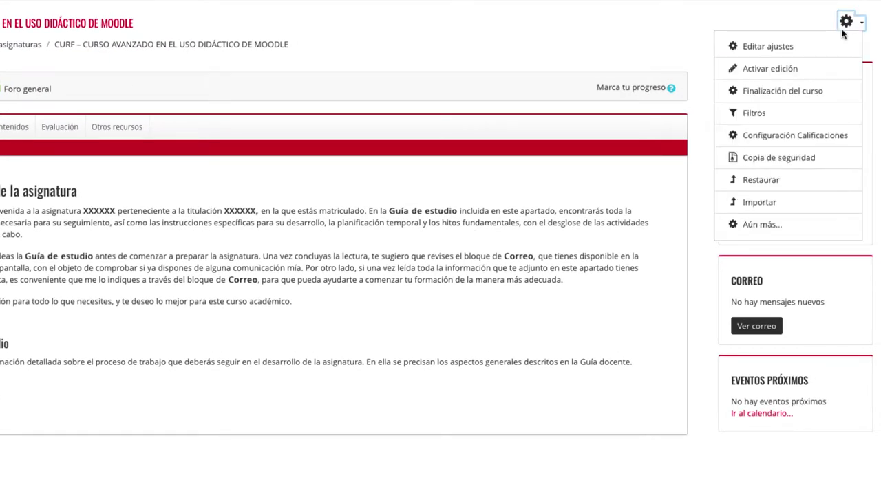
pyautogui.click(757, 226)
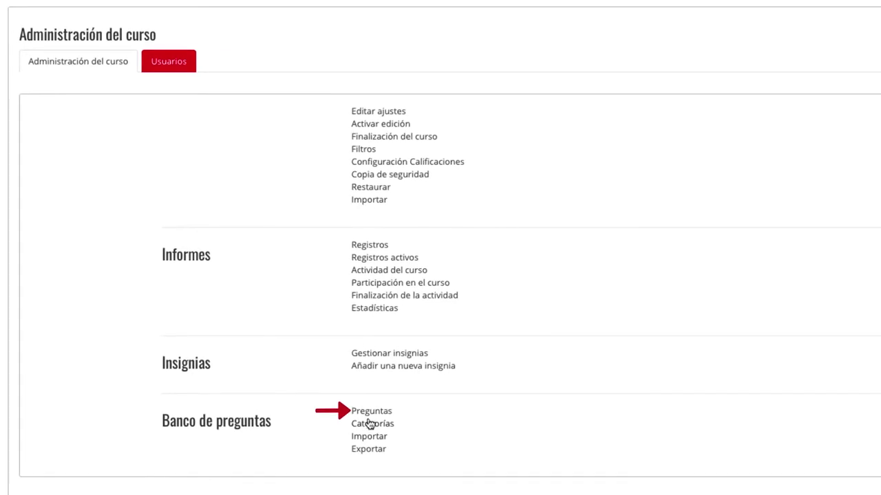
pyautogui.click(372, 416)
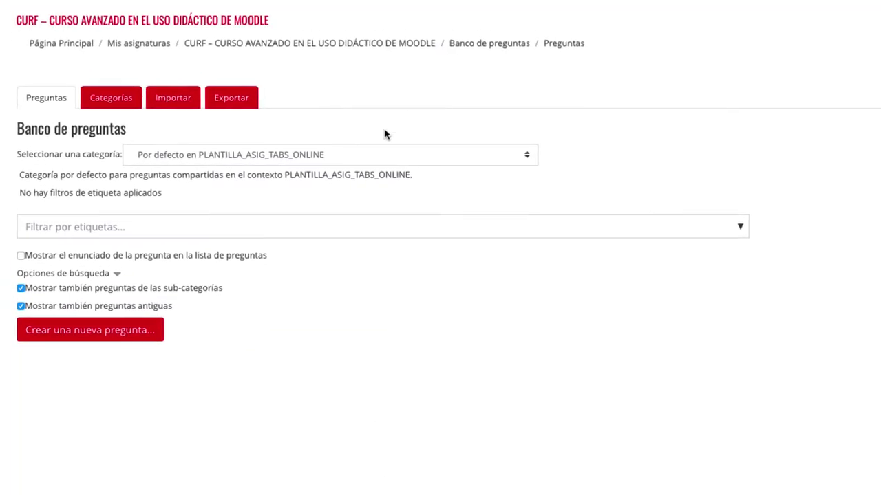
pyautogui.click(383, 156)
pyautogui.click(166, 180)
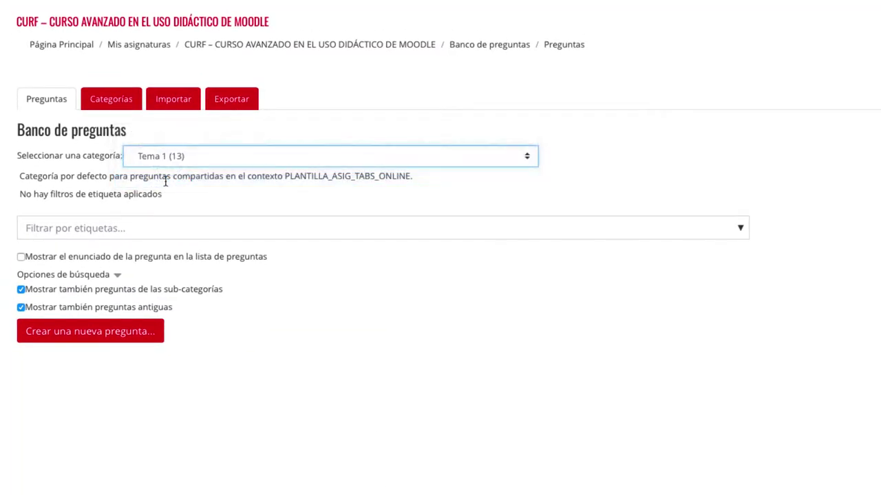
# - Create a new question of the type "Arrastrar y soltar sobre una imagen" in the selected category
pyautogui.click(131, 343)
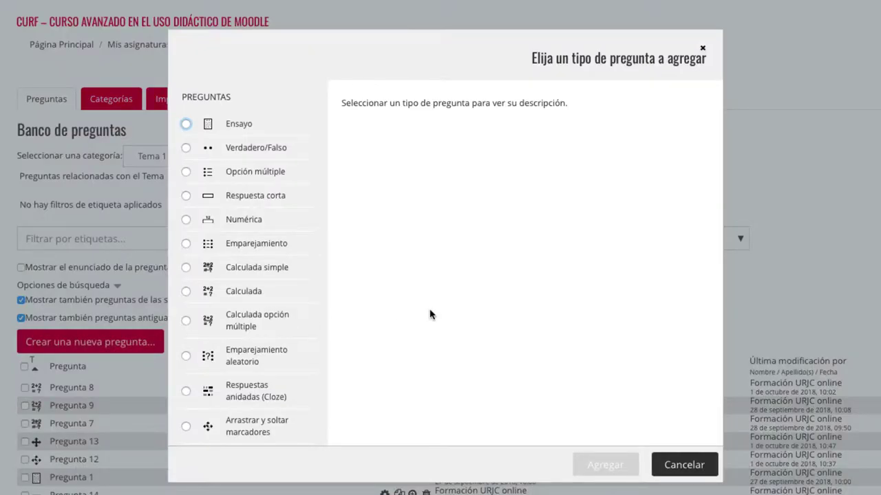
pyautogui.scroll(-1, 273, 284)
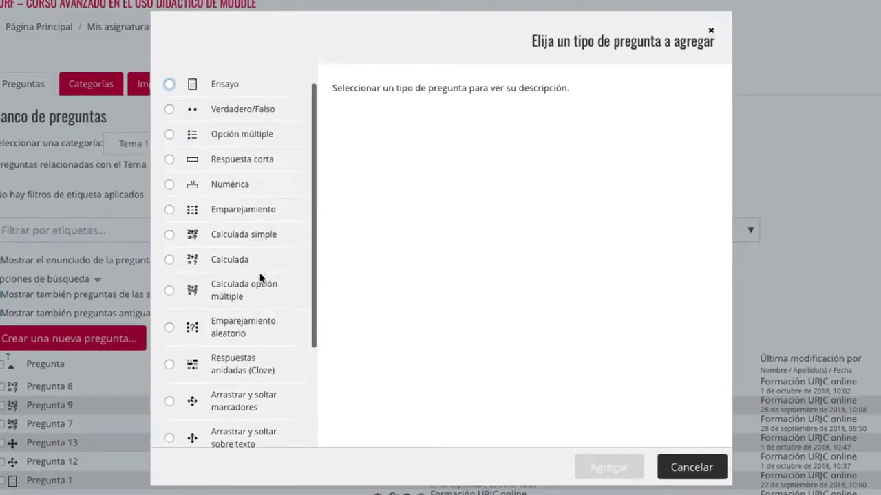
pyautogui.scroll(-4, 260, 277)
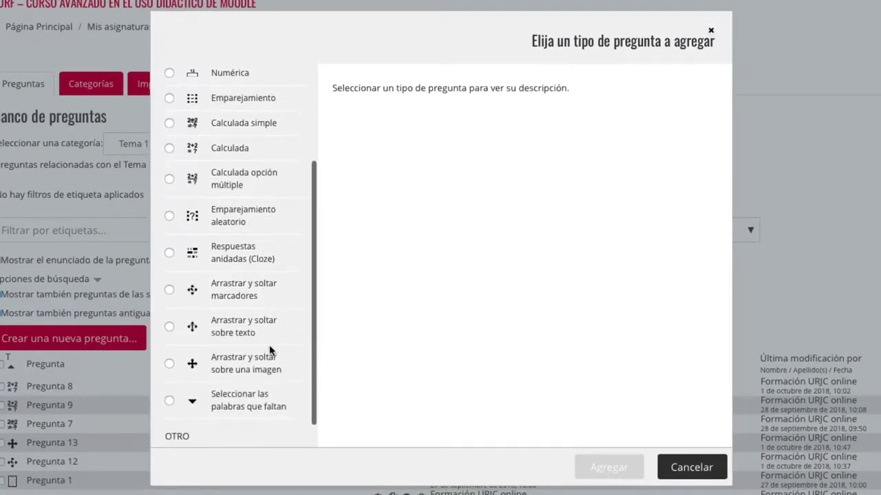
pyautogui.click(247, 364)
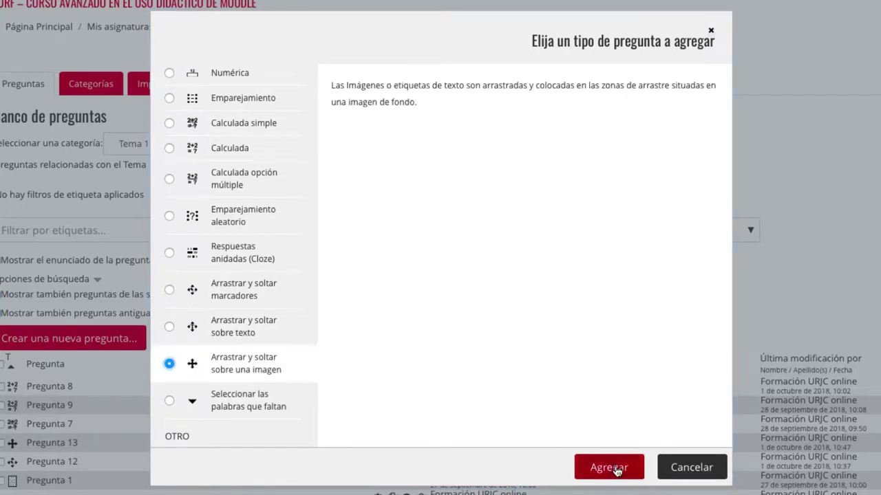
pyautogui.click(608, 468)
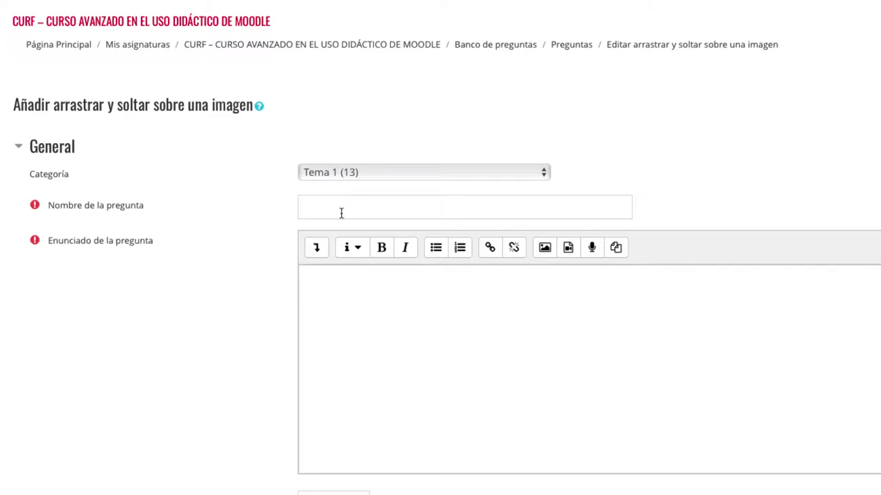
# - Name the question "Pregunta 13" and enter the statement "Arrastra en la imagen los marcadores donde correspondan."
pyautogui.click(376, 211)
pyautogui.write('P')
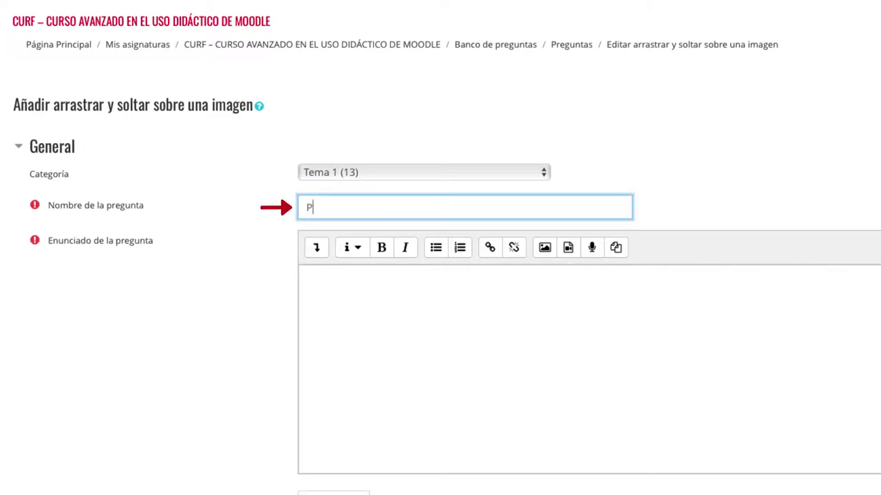
pyautogui.write('regunta 13')
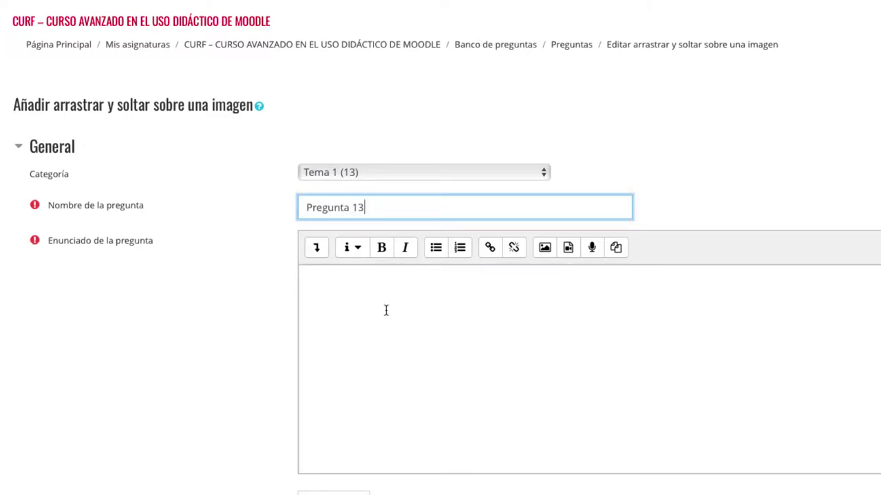
pyautogui.click(386, 310)
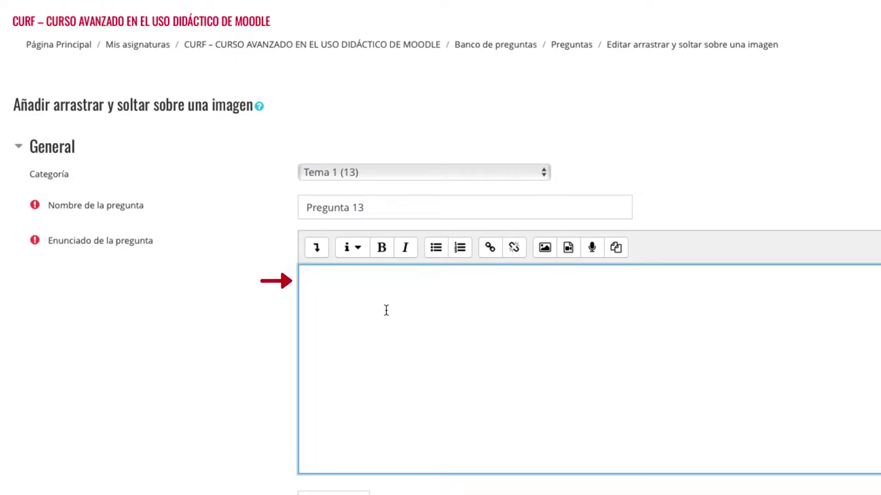
pyautogui.write('Arrastra en la imag')
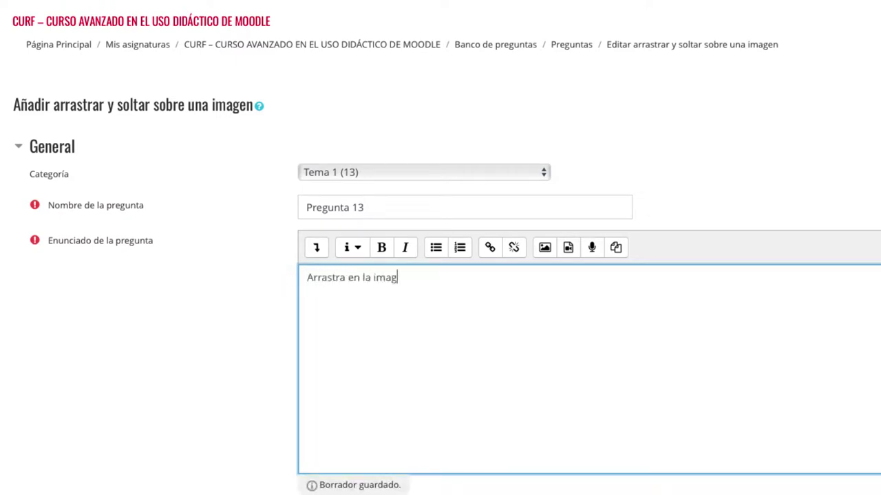
pyautogui.write('en los marcadores donde correspondan.')
pyautogui.press('Tab')
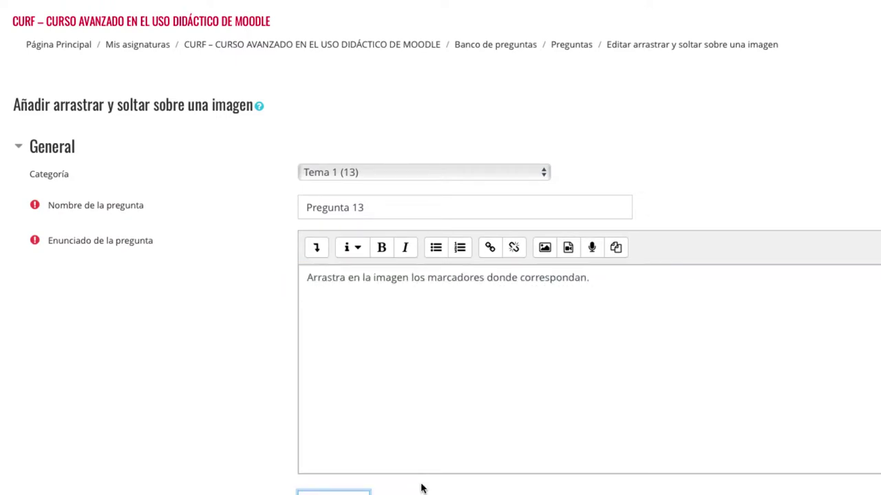
pyautogui.press('Tab')
# - Enter the general feedback "Moodle facilita la docencia online y el modelo de aprendizaje de alumnos a distancia."
pyautogui.scroll(-3, 421, 485)
pyautogui.click(399, 427)
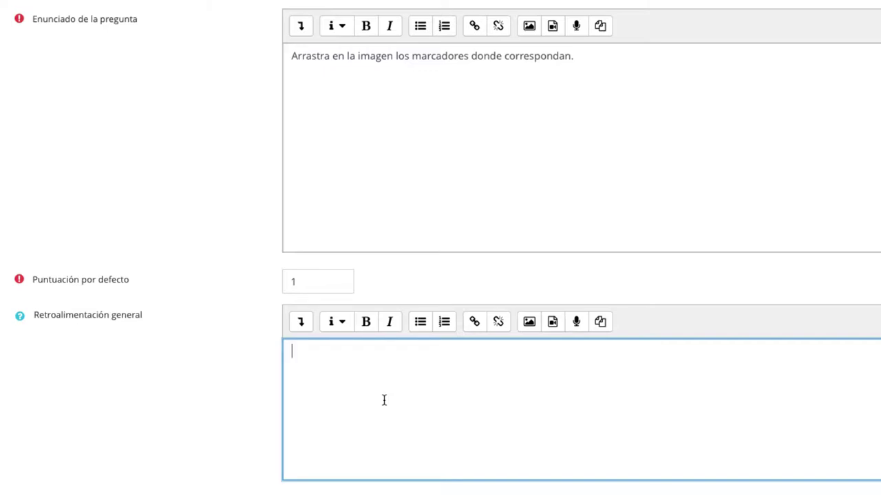
pyautogui.write('Moodle facilit')
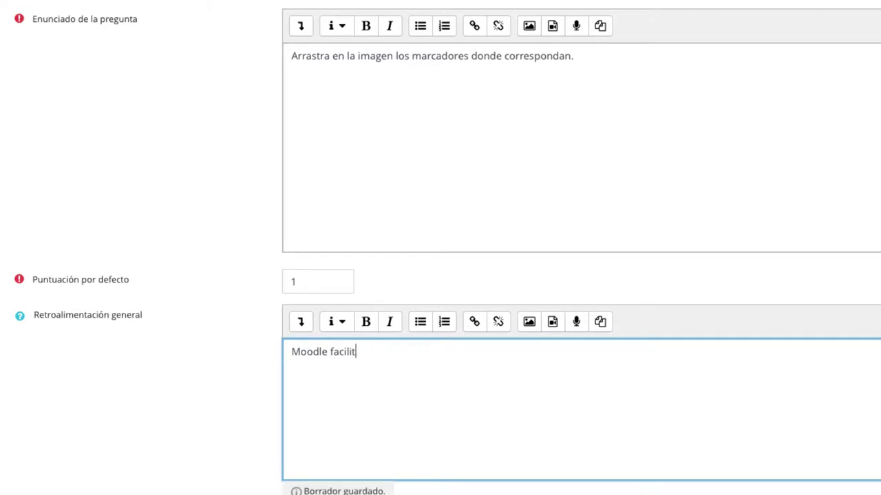
pyautogui.write('a la docencia online y el modelo de aprendiza')
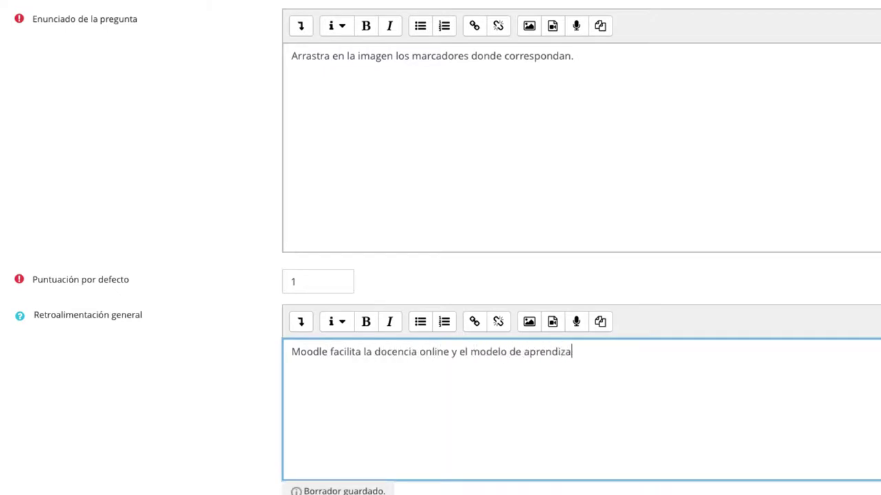
pyautogui.write('je de alumnos a distancia.')
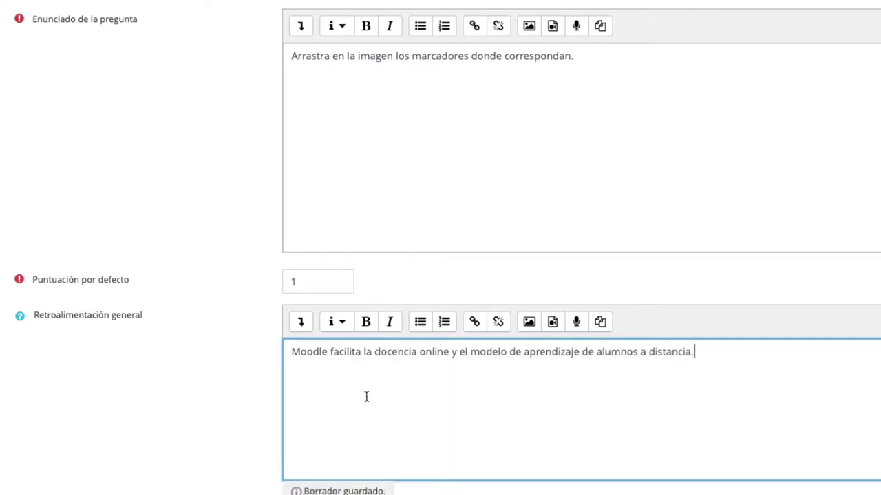
# - Upload URJC online.png from the Escritorio folder as the question's background image
pyautogui.scroll(-4, 366, 397)
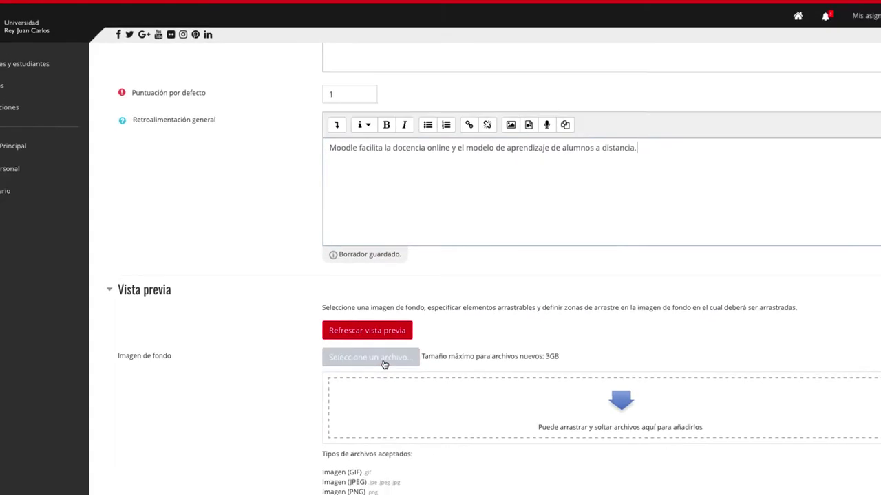
pyautogui.click(385, 365)
pyautogui.click(407, 225)
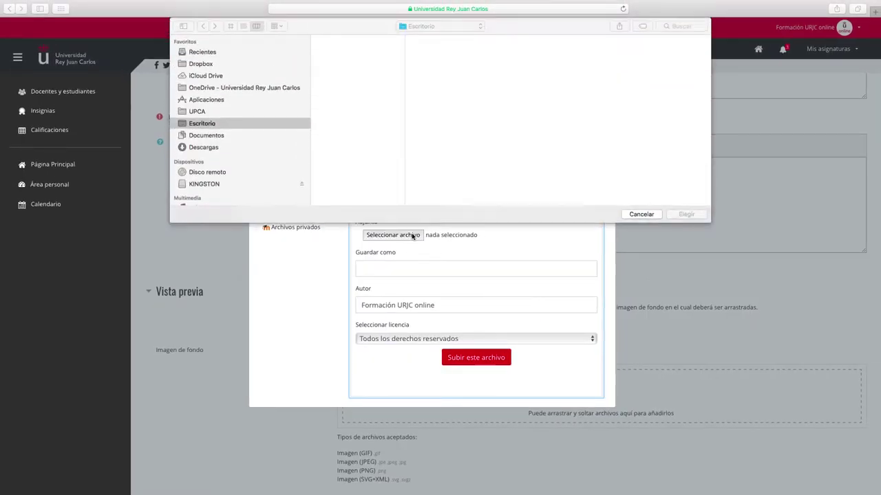
pyautogui.click(358, 48)
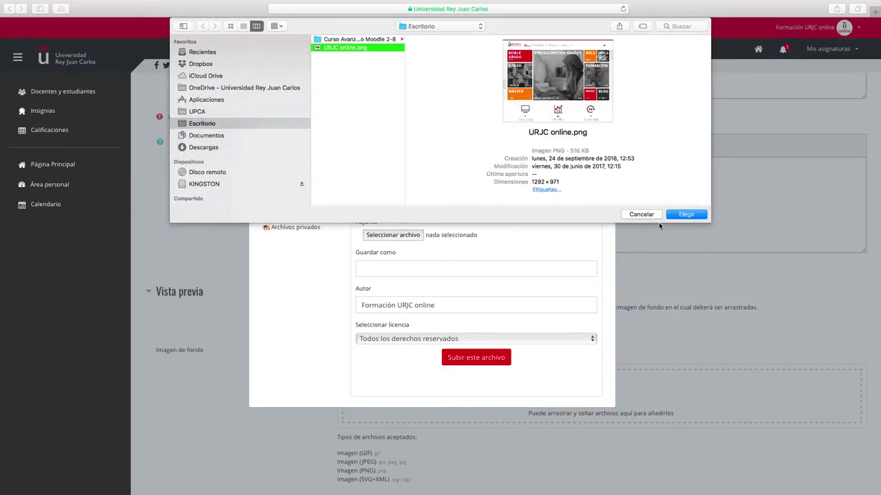
pyautogui.click(681, 214)
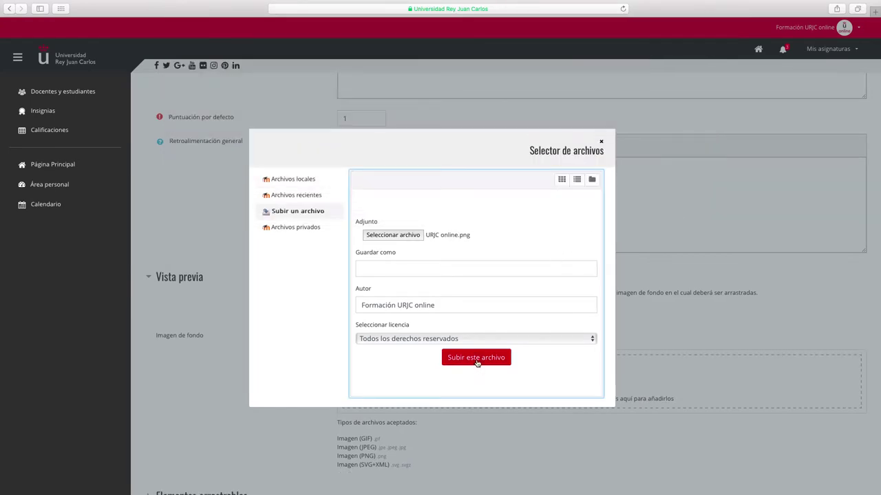
pyautogui.click(481, 357)
# - Set draggable element 1 to the type "Texto arrastrable" with the text "Información sobre MOOCs"
pyautogui.scroll(-10, 498, 318)
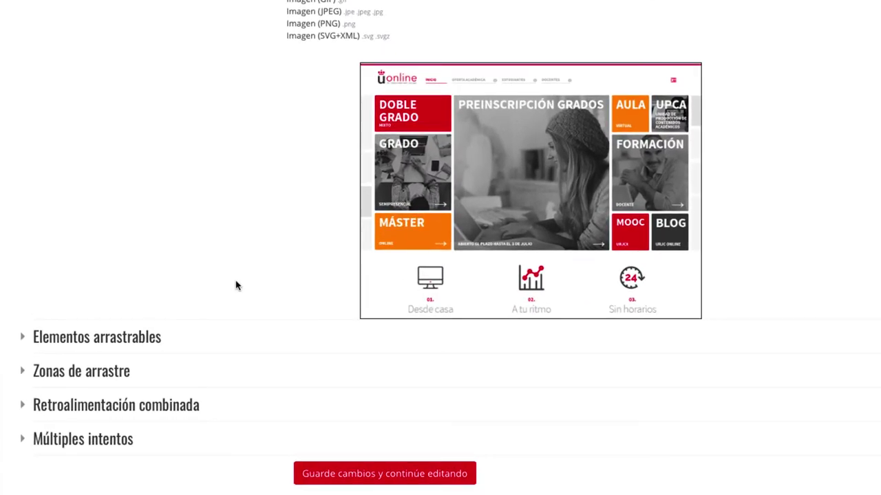
pyautogui.click(156, 342)
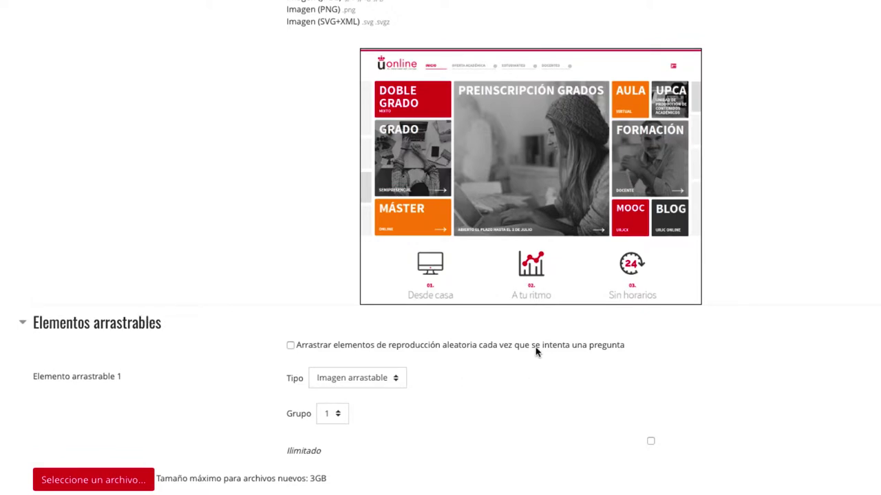
pyautogui.scroll(-2, 535, 352)
pyautogui.scroll(-1, 536, 352)
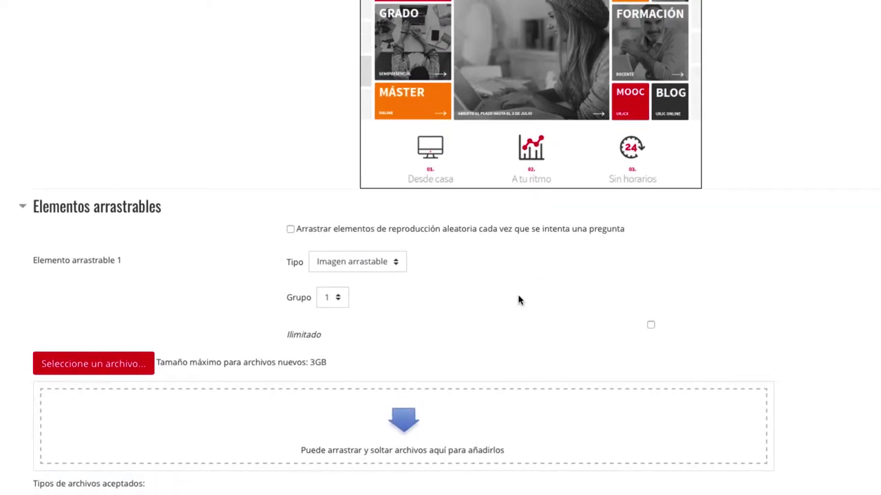
pyautogui.scroll(-1, 493, 285)
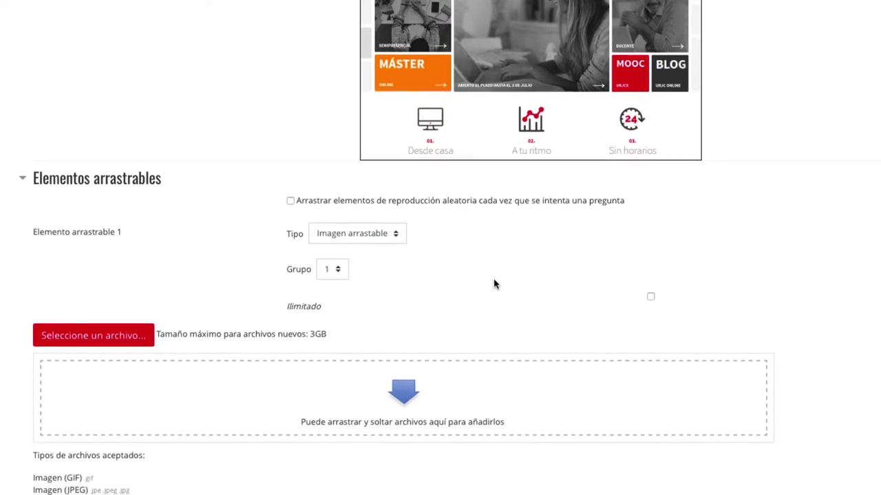
pyautogui.click(357, 223)
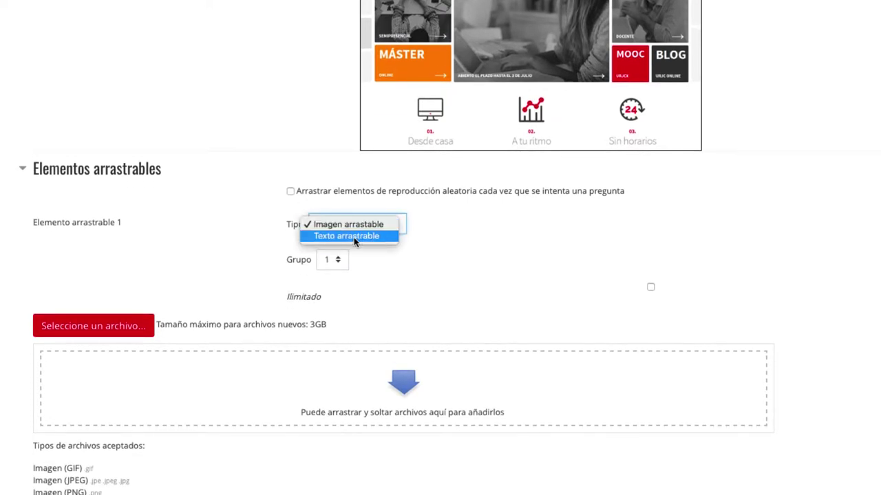
pyautogui.click(354, 236)
pyautogui.scroll(-4, 413, 303)
pyautogui.click(350, 367)
pyautogui.write('Informac')
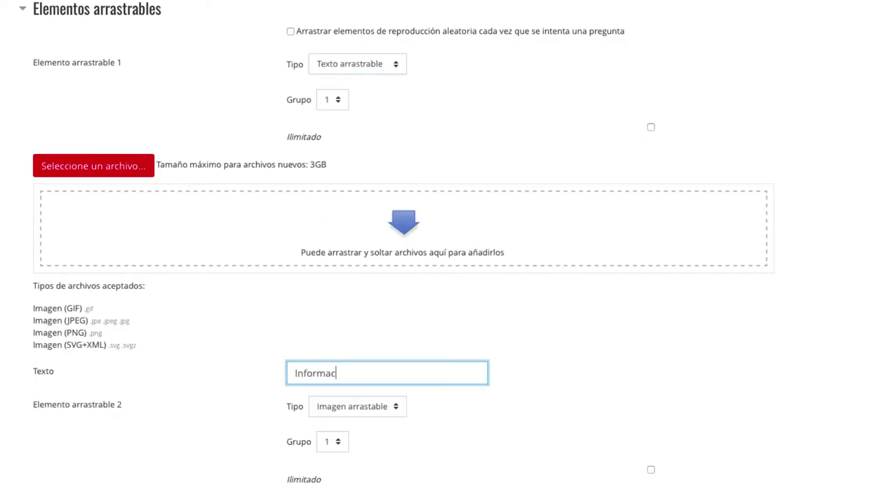
pyautogui.write('ión sobre MOOCs')
# - Set draggable element 2 to "Texto arrastrable", group 2, with the text "Grabar un video de presentación de tu asignatura"
pyautogui.scroll(-4, 541, 348)
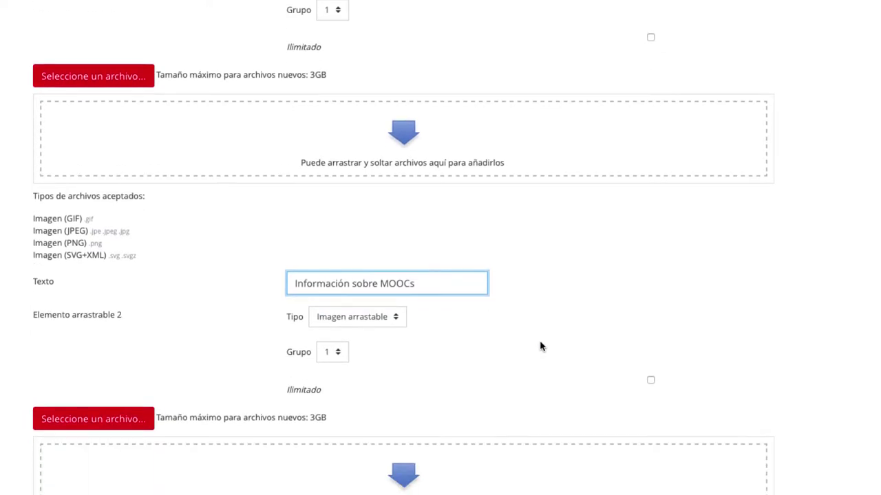
pyautogui.click(353, 262)
pyautogui.click(350, 275)
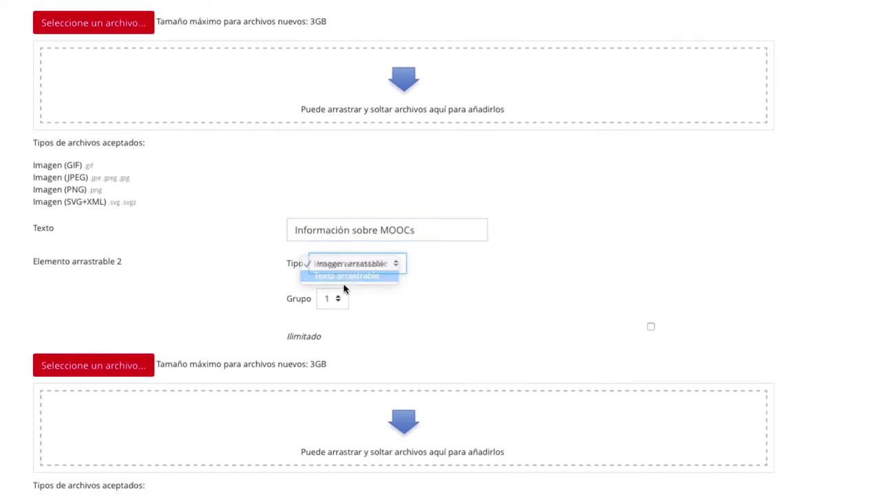
pyautogui.click(337, 302)
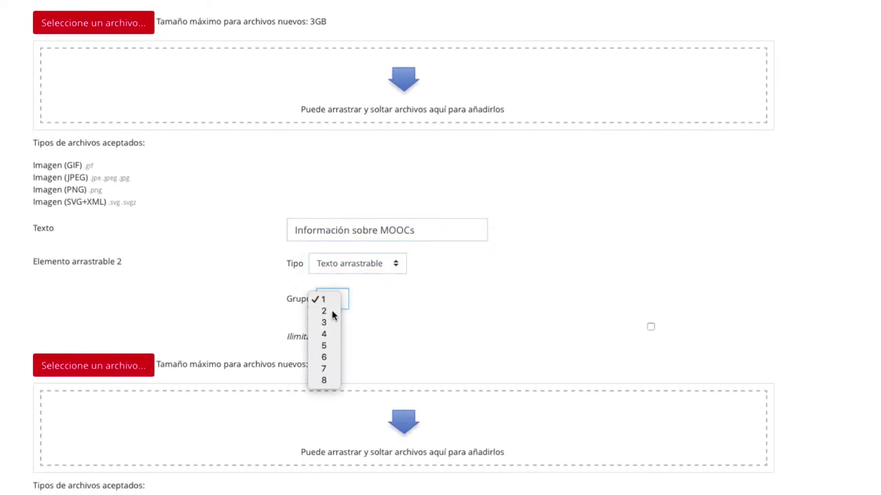
pyautogui.click(335, 312)
pyautogui.scroll(-4, 441, 312)
pyautogui.click(376, 370)
pyautogui.write('Grabar un video de pr')
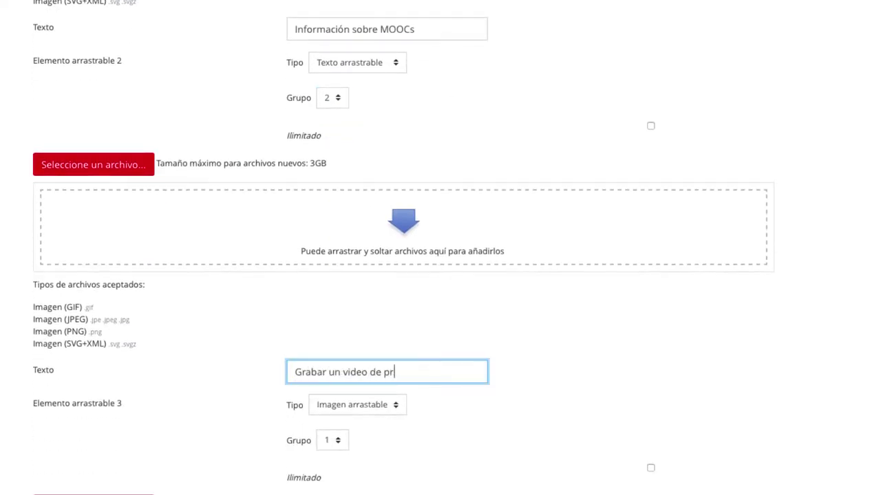
pyautogui.write('esentación de tu asignatura')
# - Save the question's changes and continue editing it
pyautogui.scroll(-12, 466, 342)
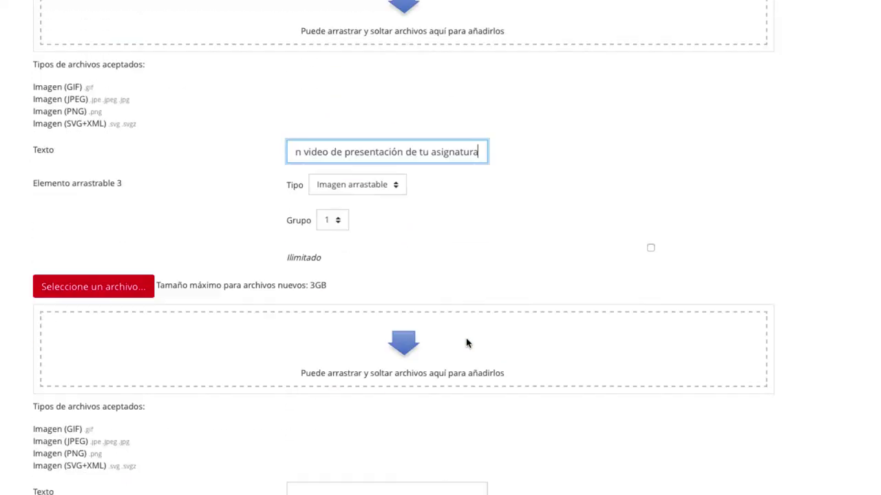
pyautogui.scroll(-10, 466, 342)
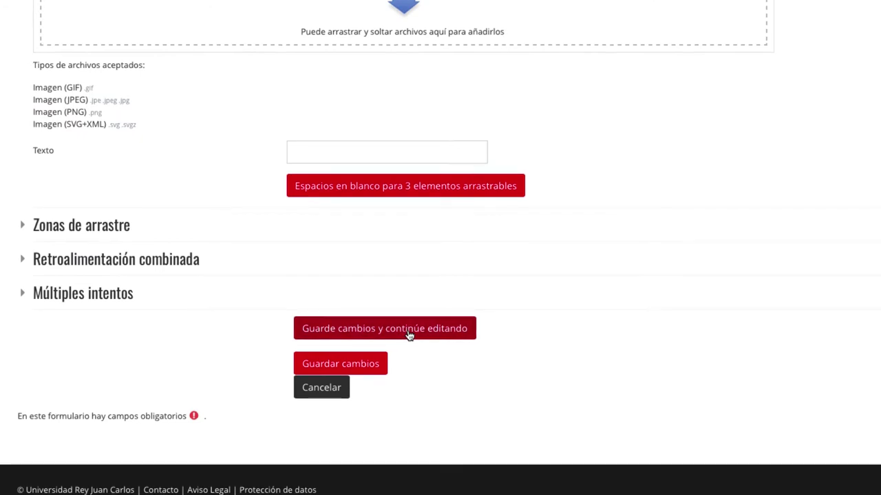
pyautogui.click(410, 330)
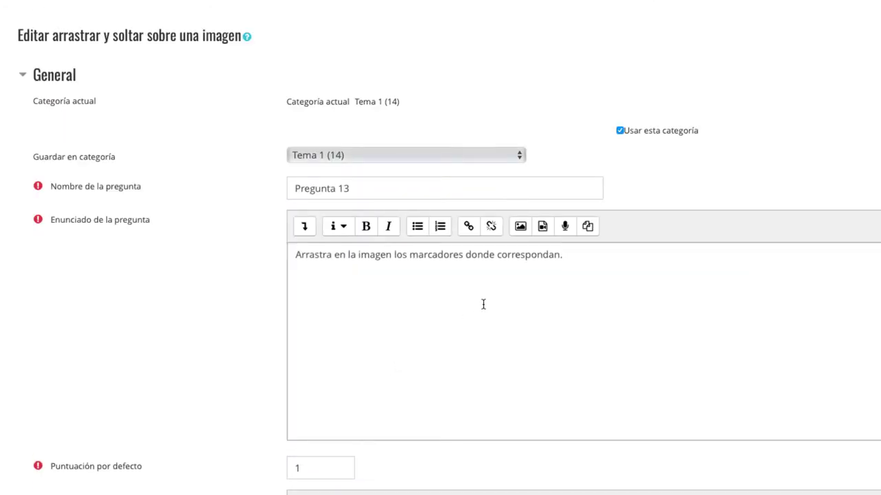
# - Assign the draggable element "1. Información sobre MOOCs" to Zona de arrastre 1
pyautogui.scroll(-18, 483, 306)
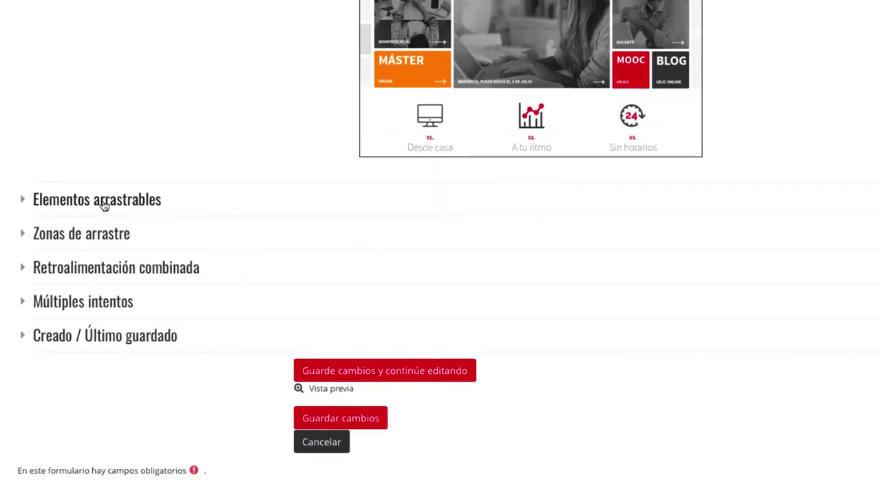
pyautogui.click(98, 234)
pyautogui.scroll(-1, 470, 289)
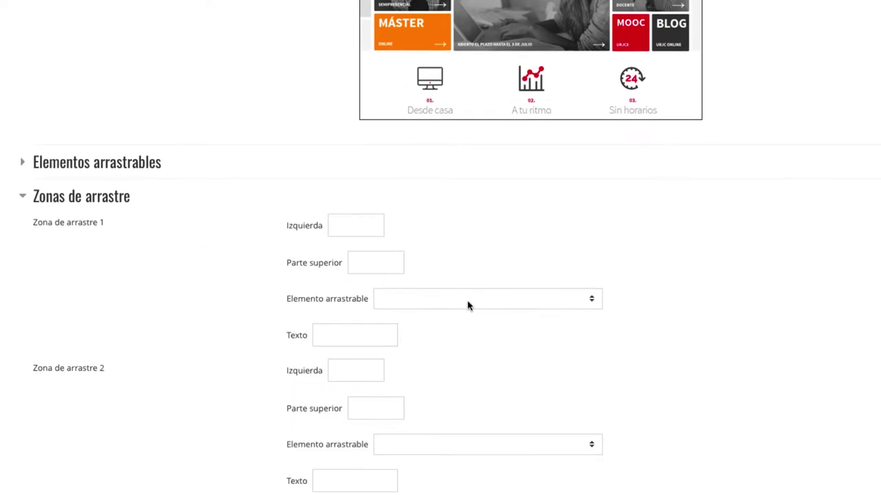
pyautogui.click(467, 306)
pyautogui.click(468, 309)
pyautogui.scroll(-1, 470, 314)
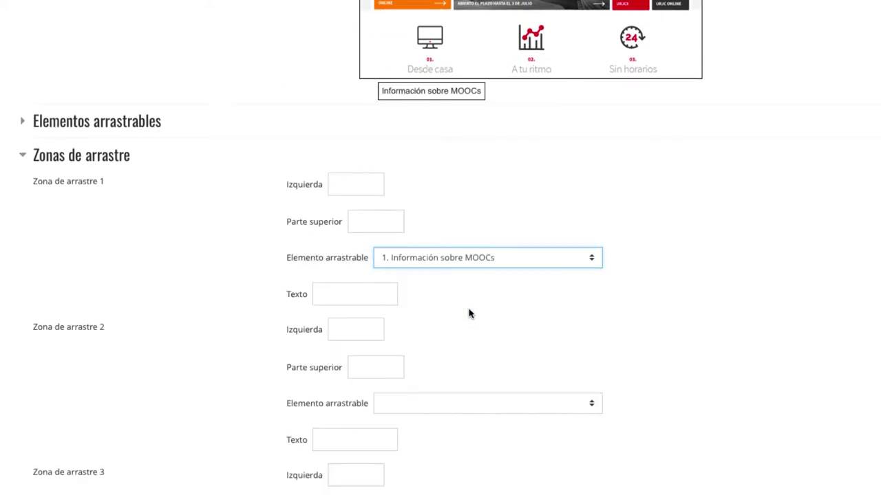
# - Assign the draggable element "2. Grabar un vídeo de presentación de tu asignatura" to Zona de arrastre 2
pyautogui.scroll(-3, 469, 314)
pyautogui.click(468, 279)
pyautogui.click(463, 298)
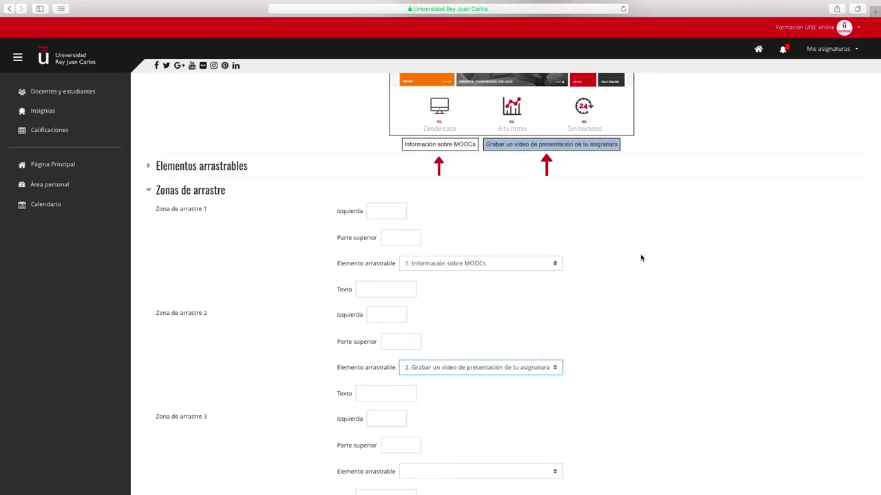
# - Place "Información sobre MOOCs" on the image's MOOC tile at about 306, 252, and the video presentation text on the UPCA tile
pyautogui.scroll(3, 641, 258)
pyautogui.moveTo(440, 266); pyautogui.dragTo(581, 199)
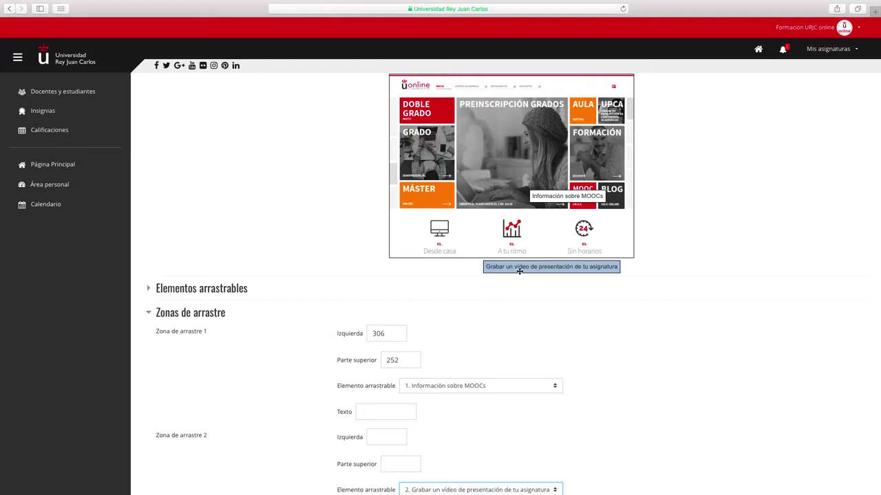
pyautogui.moveTo(519, 270); pyautogui.dragTo(588, 117)
# - Review the combined feedback texts for correct, partially correct and incorrect answers
pyautogui.scroll(-5, 485, 248)
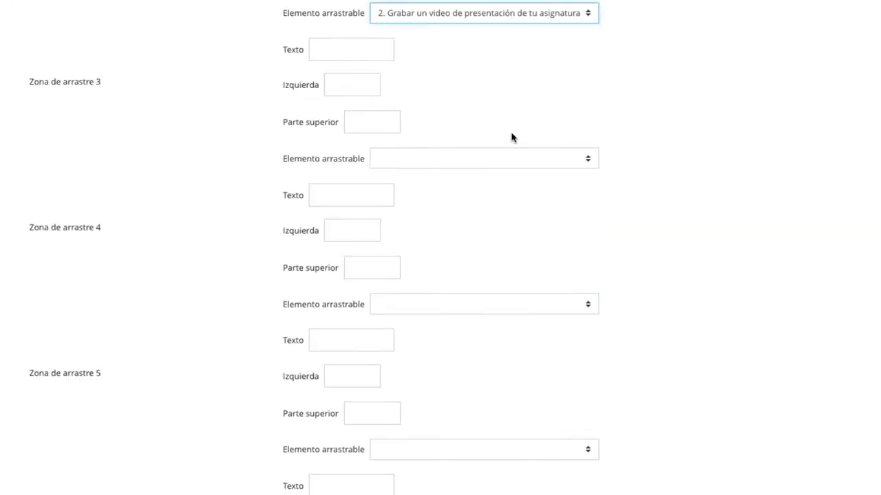
pyautogui.scroll(-10, 511, 138)
pyautogui.click(177, 264)
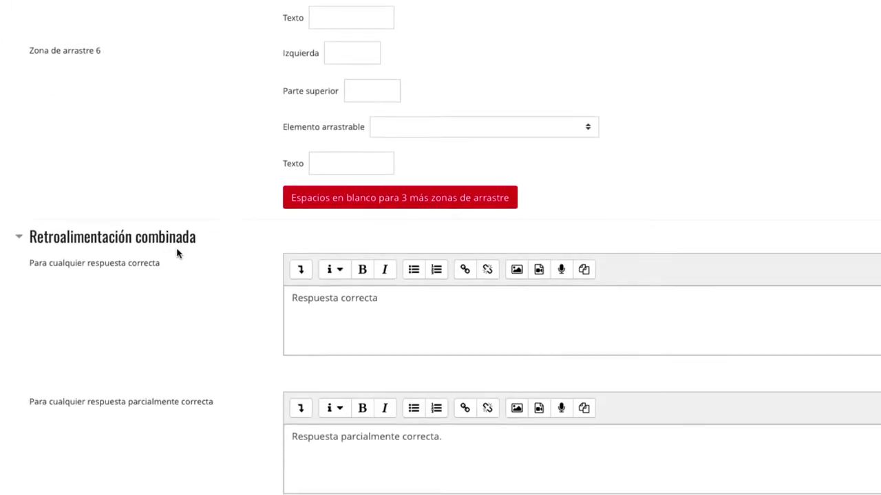
pyautogui.scroll(-1, 692, 222)
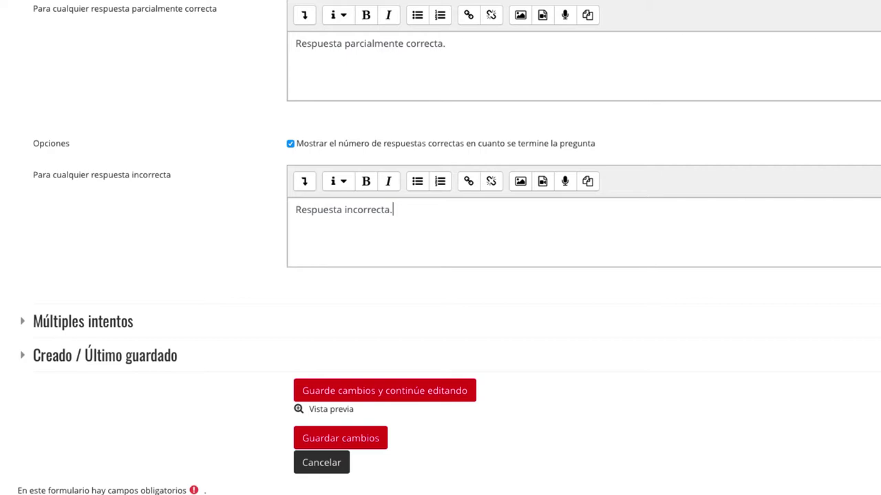
# - In the multiple attempts settings, choose 33.33333% as the penalty for each incorrect attempt
pyautogui.click(103, 323)
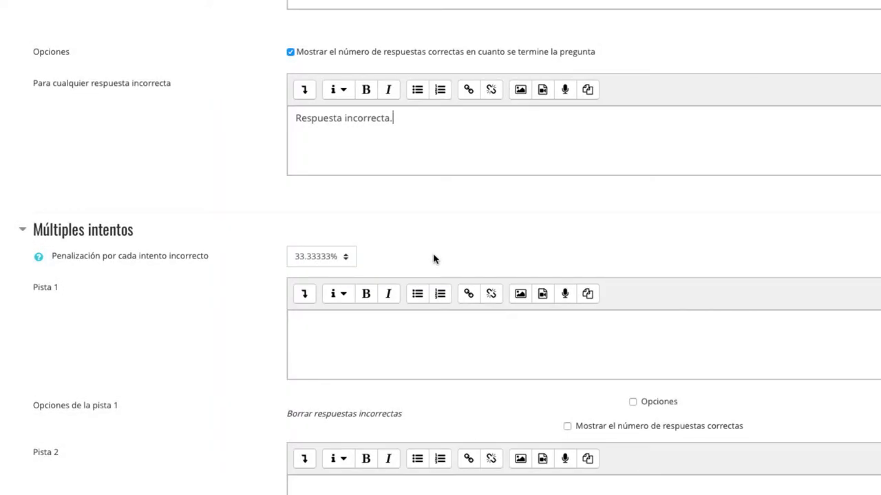
pyautogui.click(346, 257)
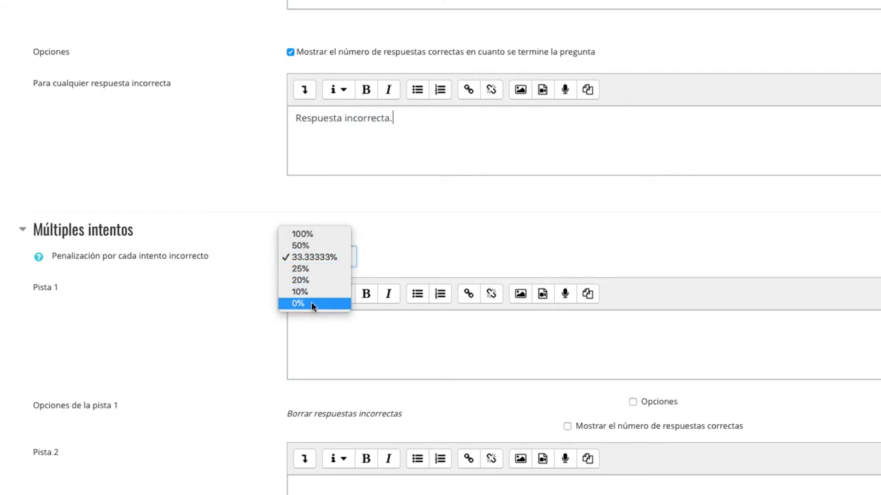
pyautogui.click(315, 257)
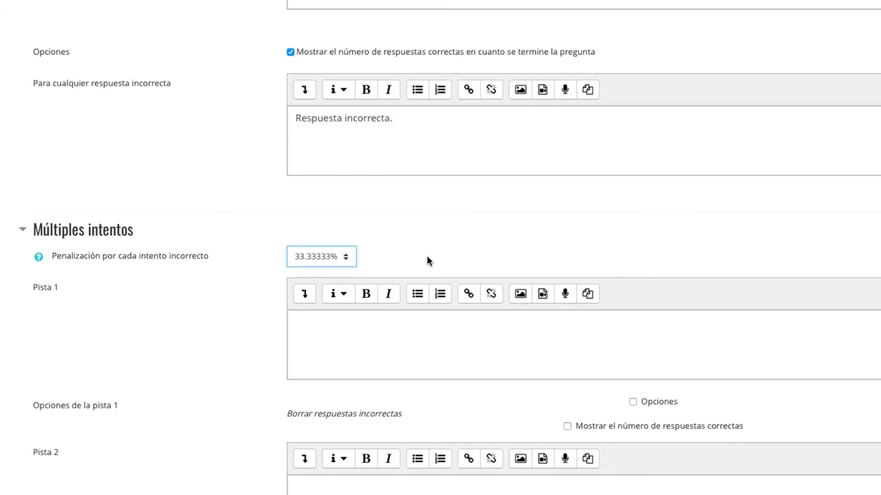
# - Leave the hints Pista 1 and Pista 2 blank and save the question, returning to the question bank
pyautogui.scroll(-5, 427, 261)
pyautogui.click(422, 165)
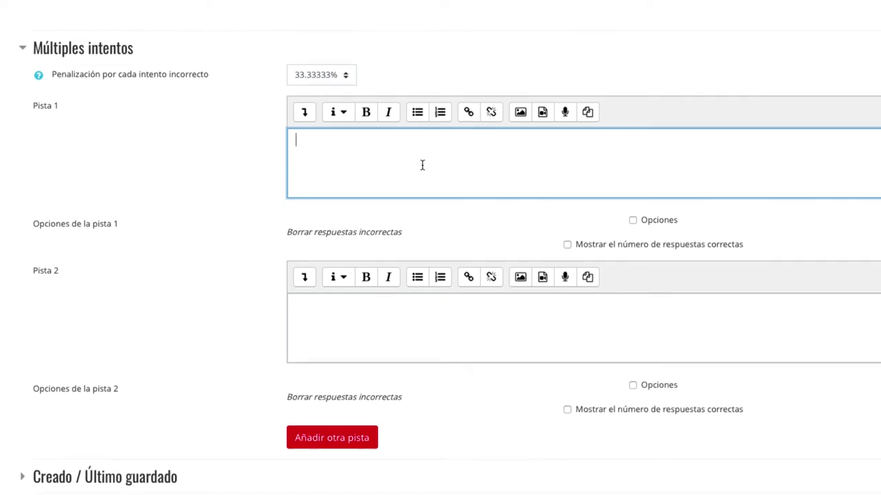
pyautogui.scroll(-3, 423, 165)
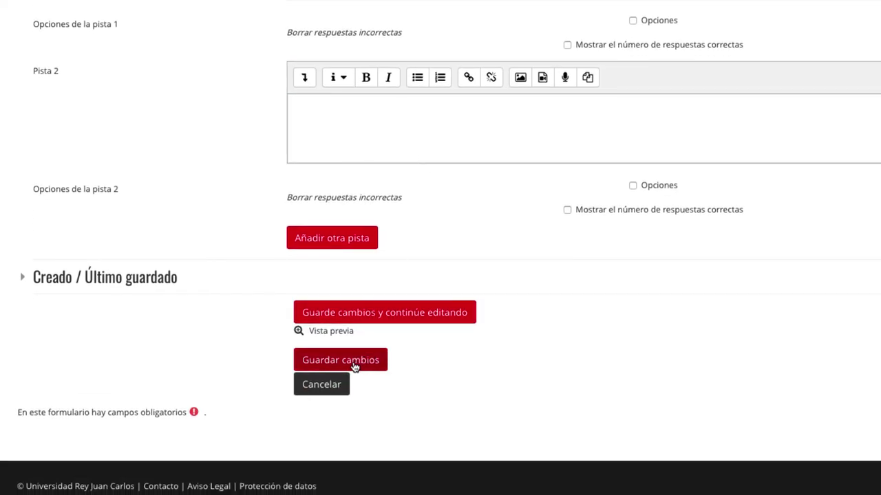
pyautogui.click(355, 365)
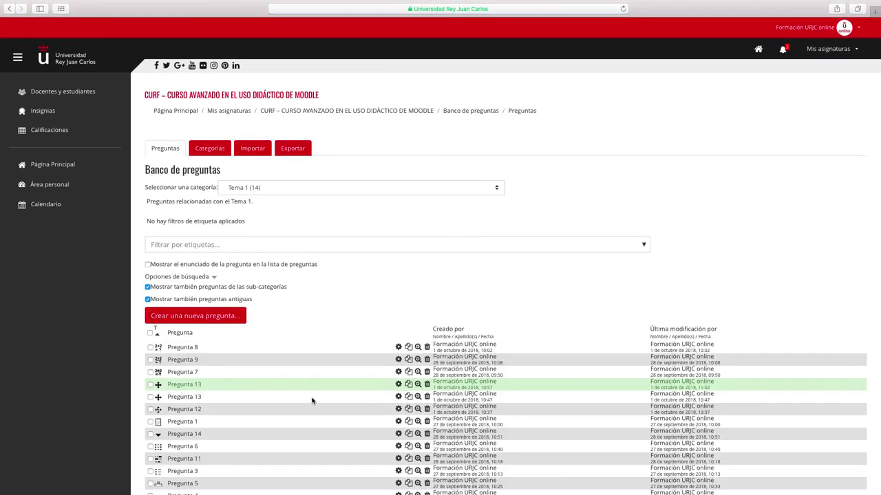